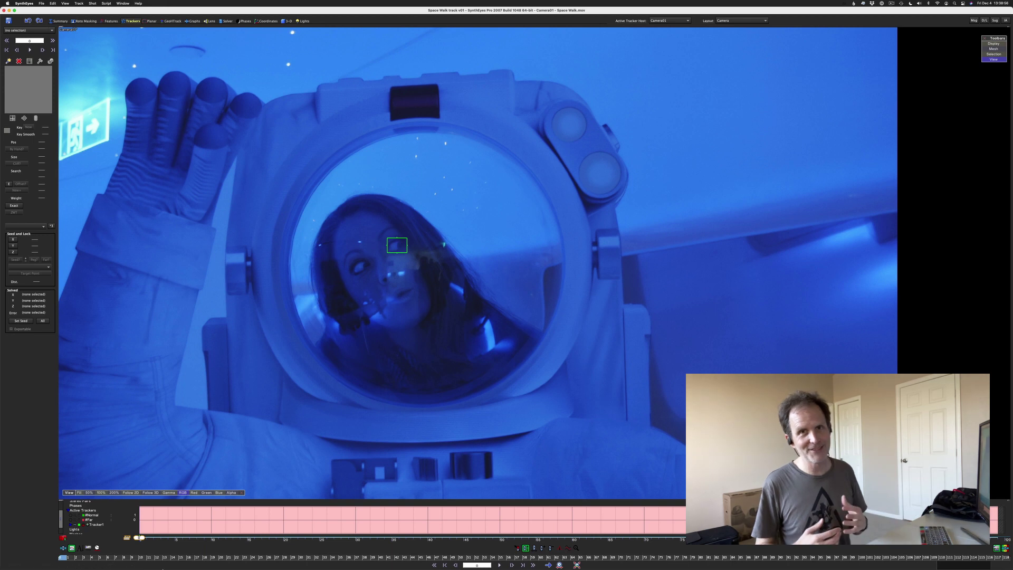
Select Tracker1 on the astronaut's face, turn on Follow 2D (Ctrl+F), and play the shot.
key(space)
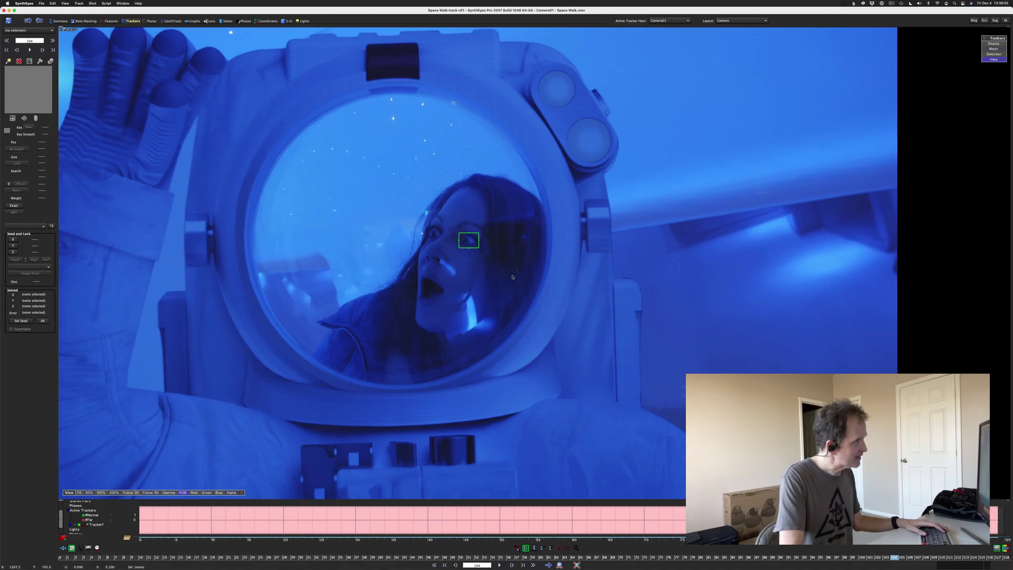
click(472, 246)
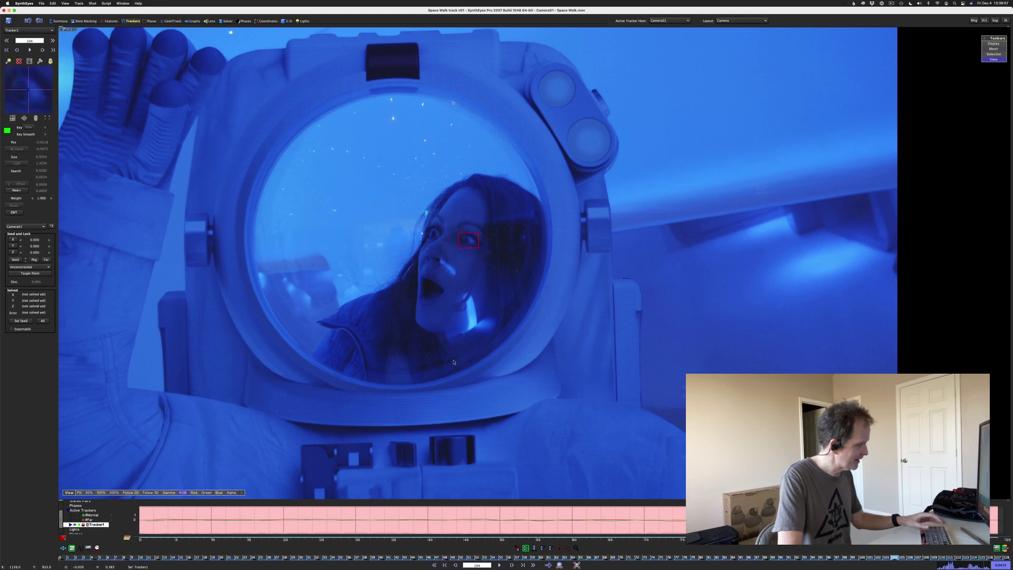
key(ctrl+f)
key(space)
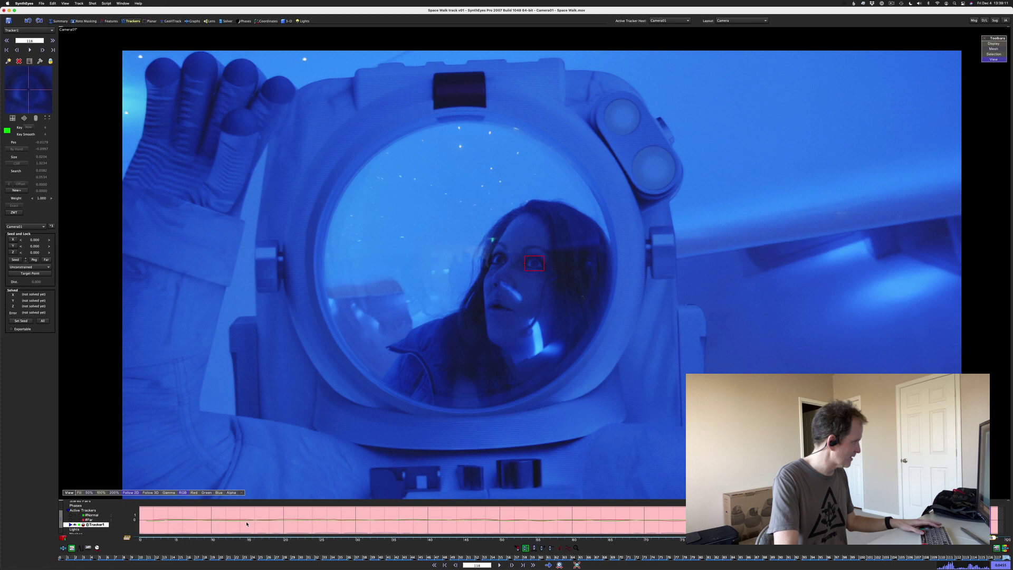
key(space)
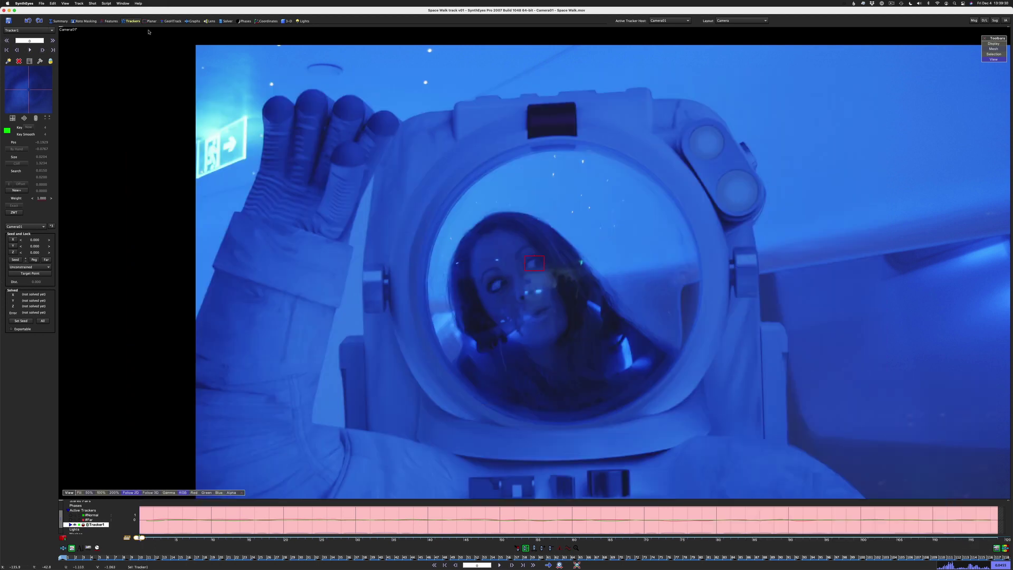
Open Window > Floating SimulTrack to show Tracker1's per-frame thumbnails.
click(125, 4)
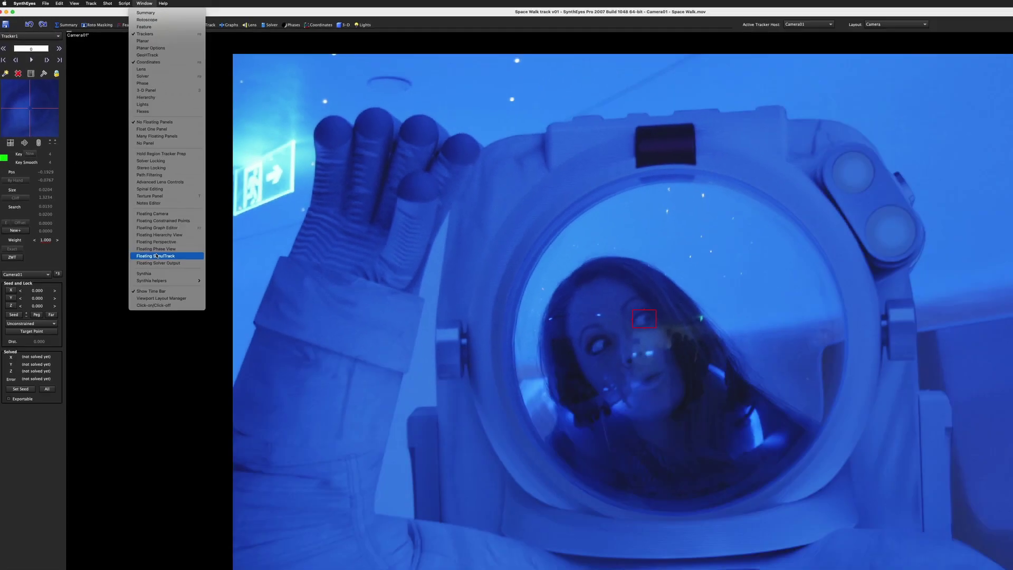
click(264, 456)
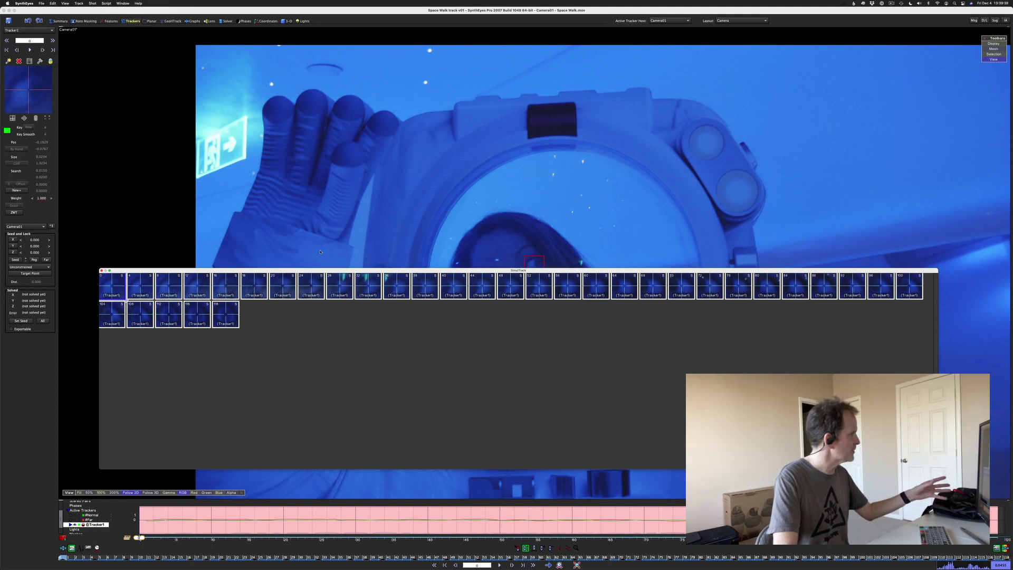
mouse_move(216, 291)
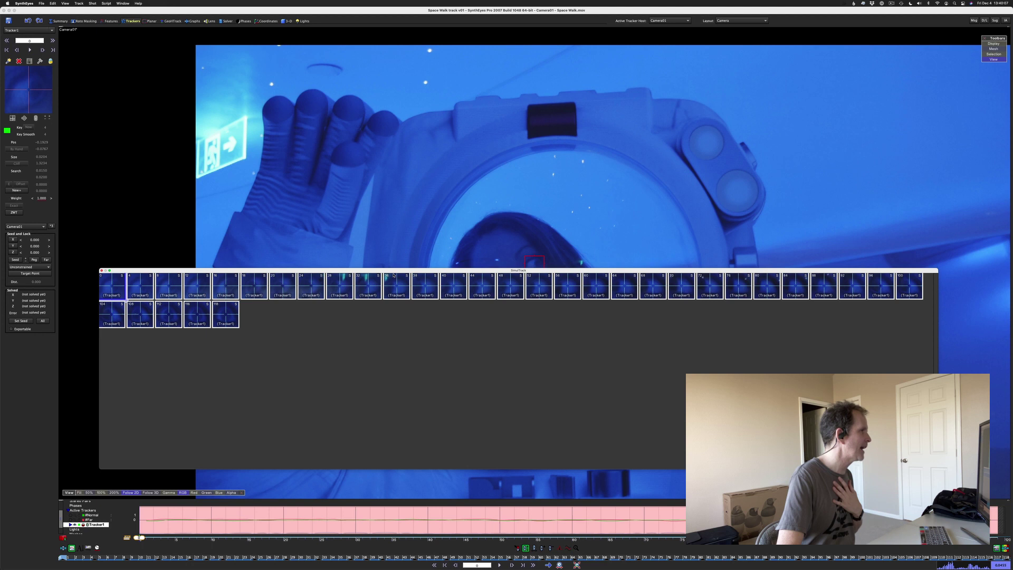
Move the SimulTrack window higher on screen and play through the shot's frames.
drag(394, 275, 386, 76)
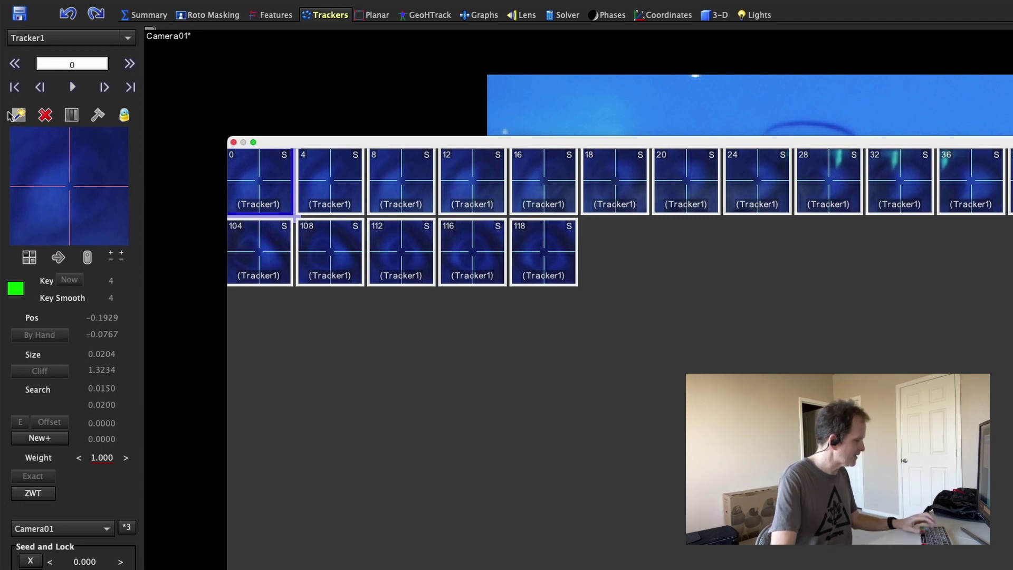
key(space)
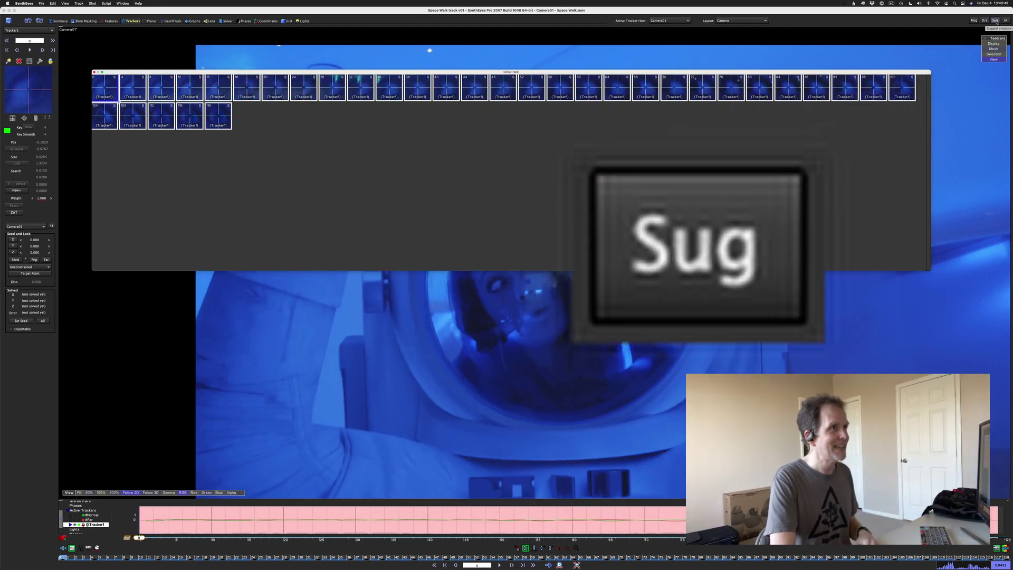
Bring up Chrome's SynthEyes Feature Requests page and find 'sim' on it.
click(995, 21)
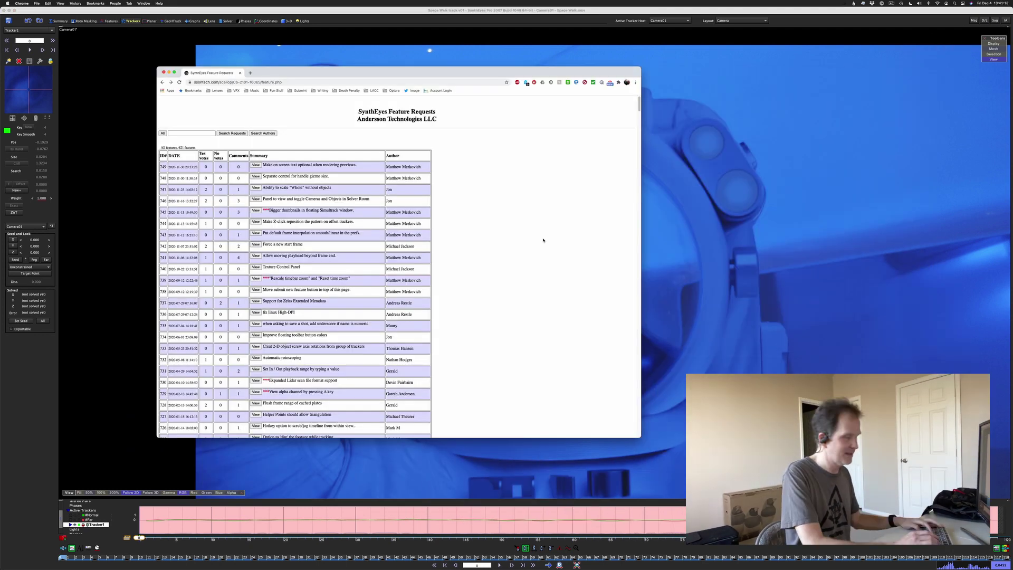
key(super+f)
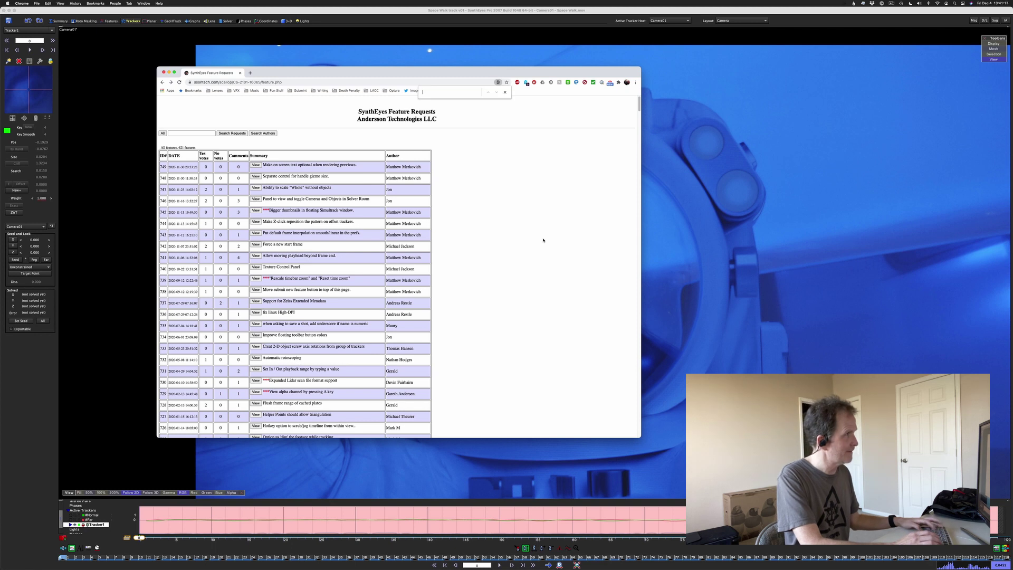
text(simultrack)
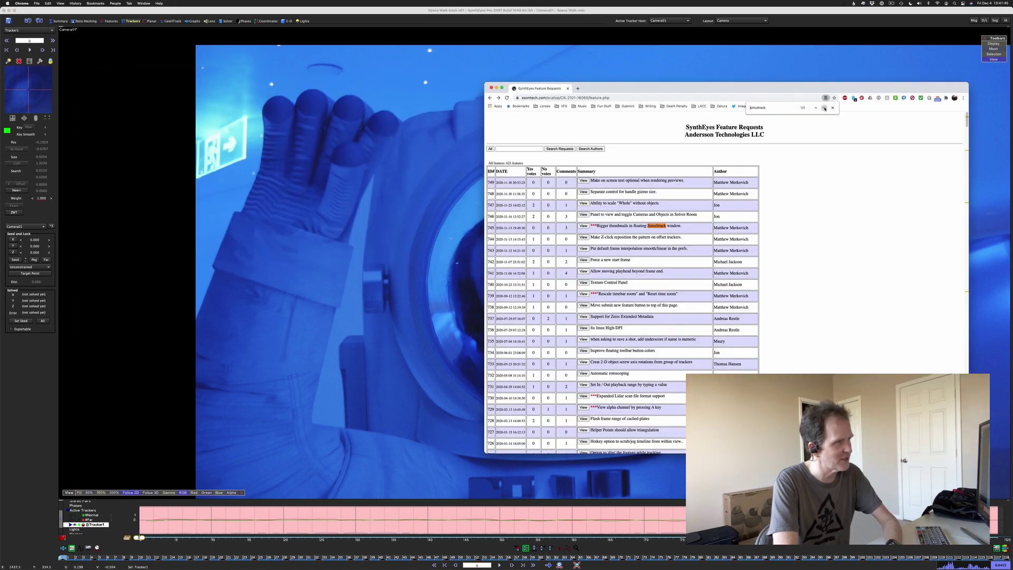
Advance the search to the 'SimulTrack Crosshairs/Only Center Point' request.
click(824, 108)
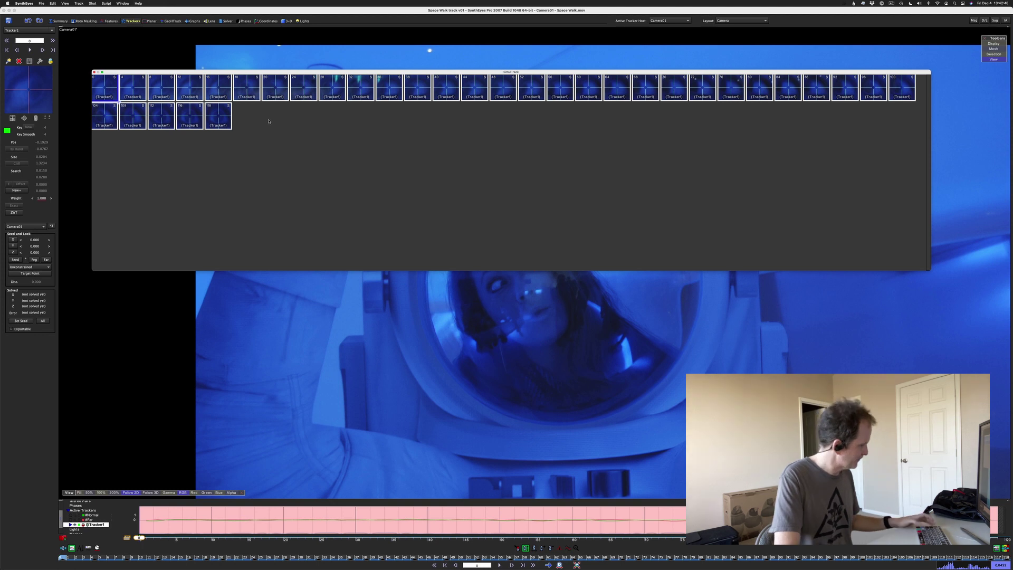
key(super+Tab)
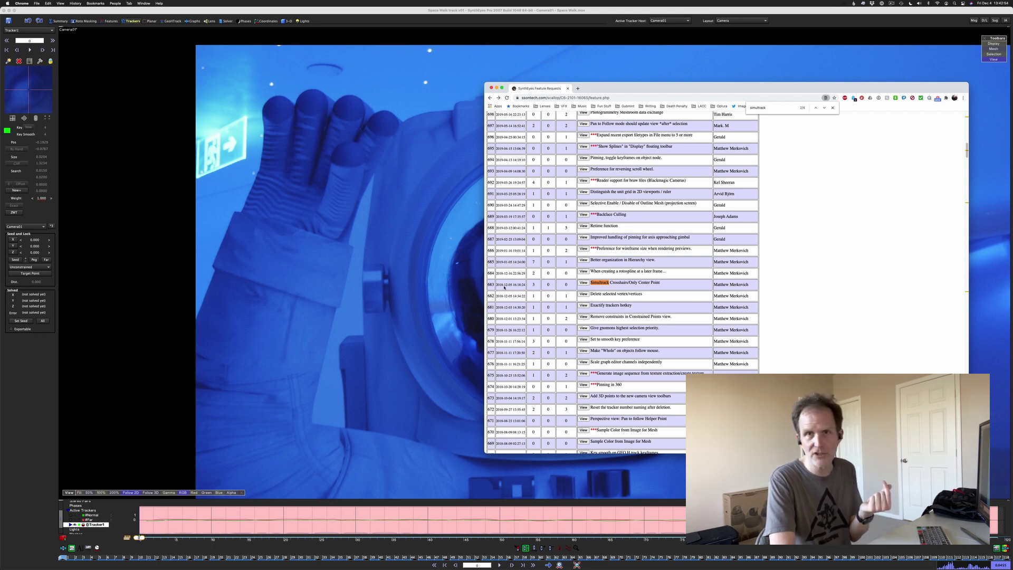
Cycle through the SimulTrack matches back to 'Bigger thumbnails in floating SimulTrack window'.
click(824, 109)
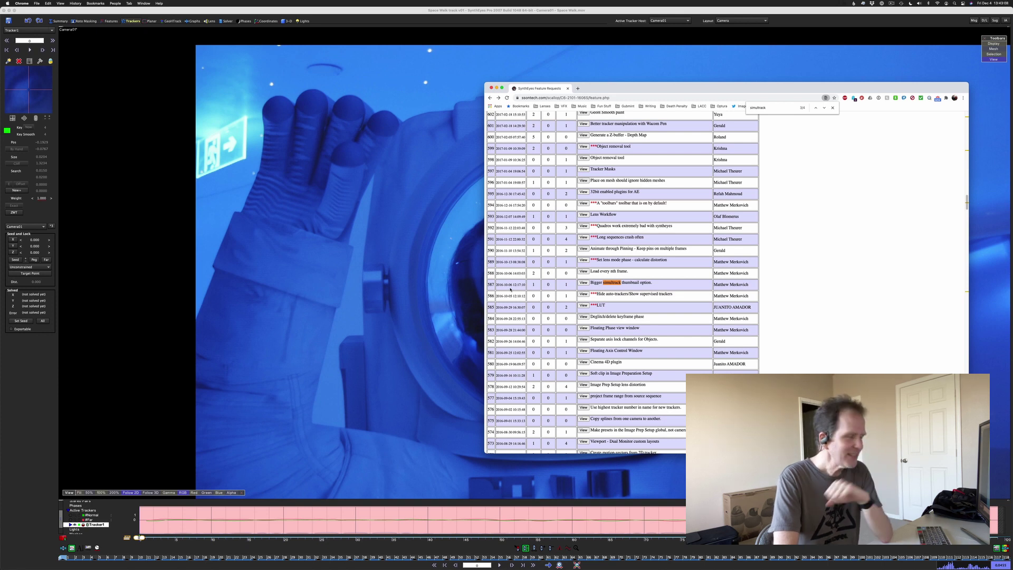
key(Return)
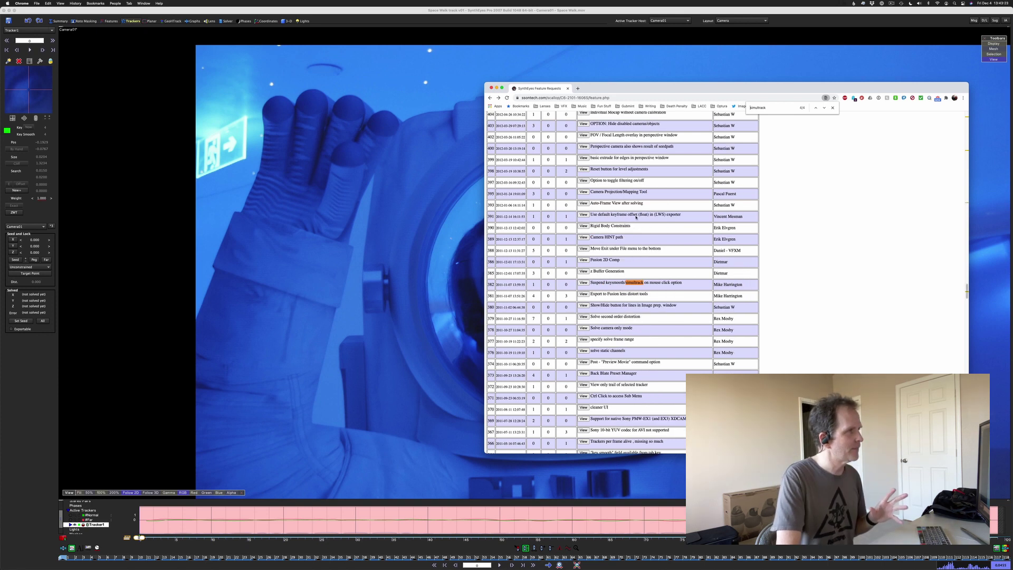
click(824, 109)
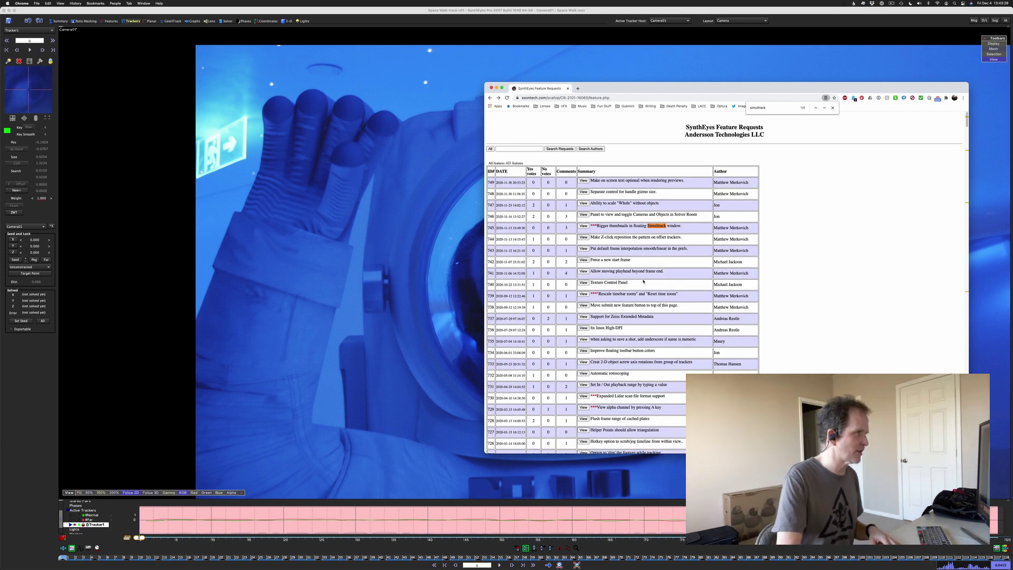
View the details of request 745 for bigger floating SimulTrack thumbnails.
click(583, 226)
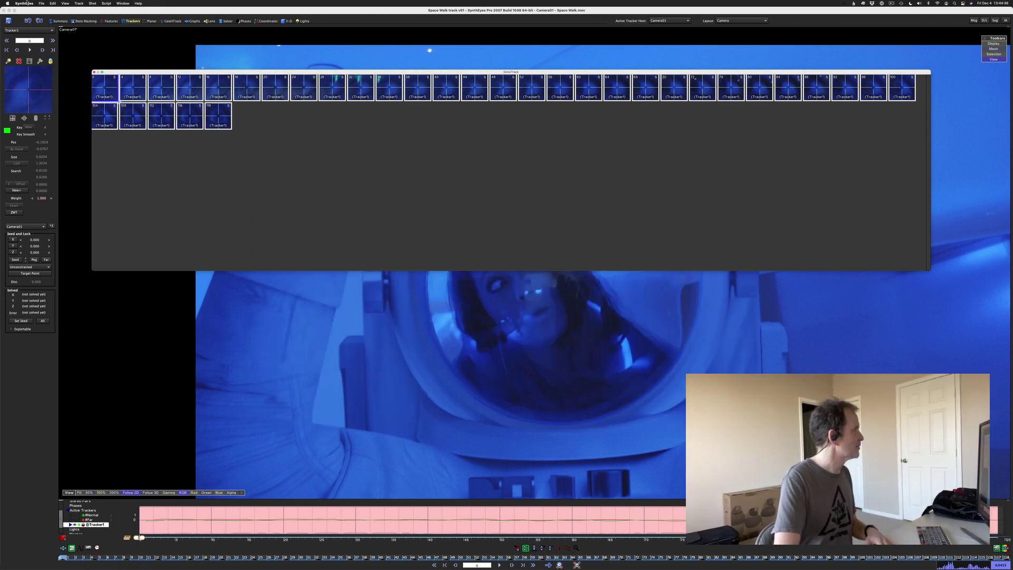
Open SynthEyes Preferences and search them for 'simultrack' settings.
click(25, 3)
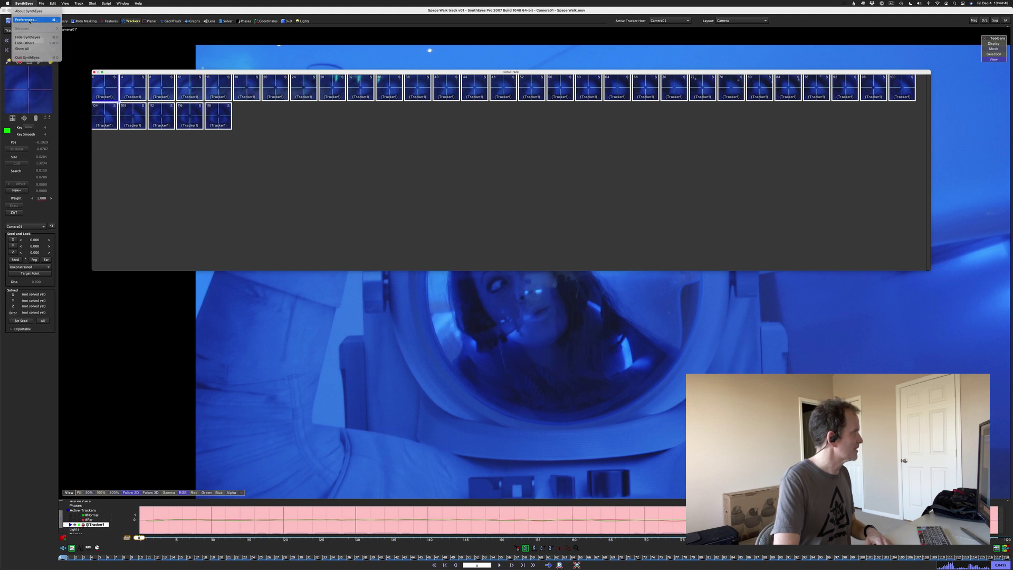
click(27, 19)
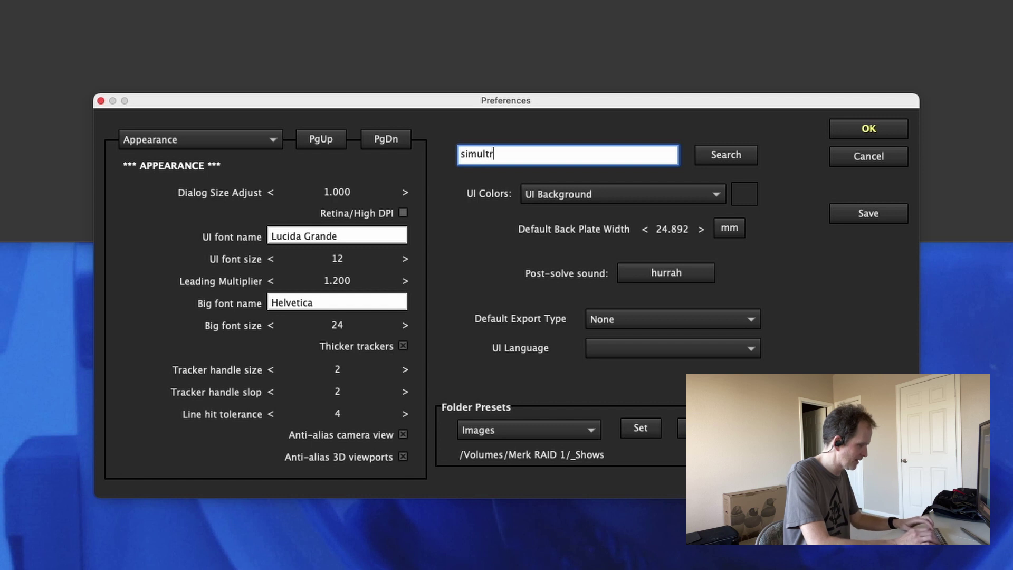
text(simultrack)
key(Return)
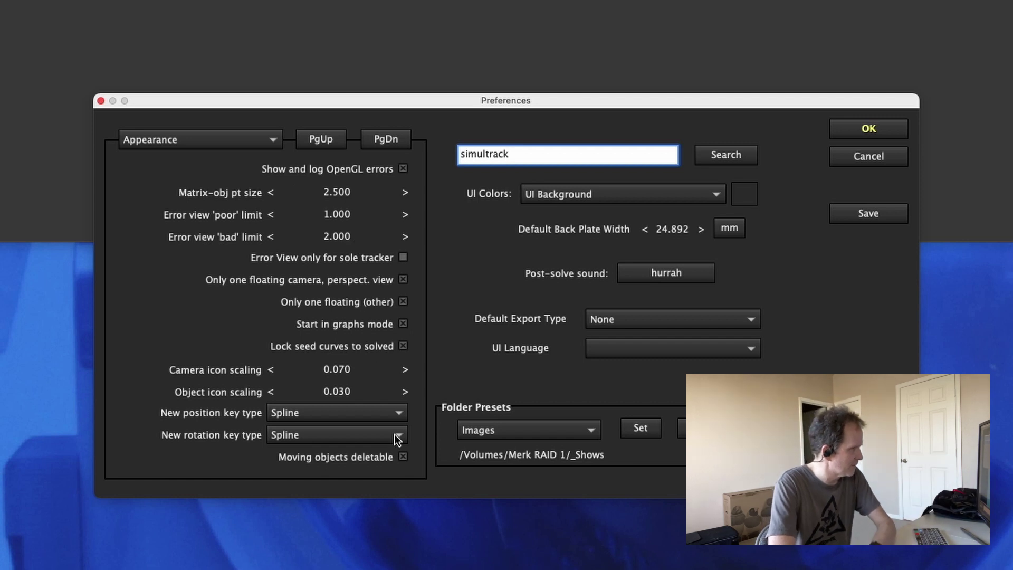
mouse_move(364, 300)
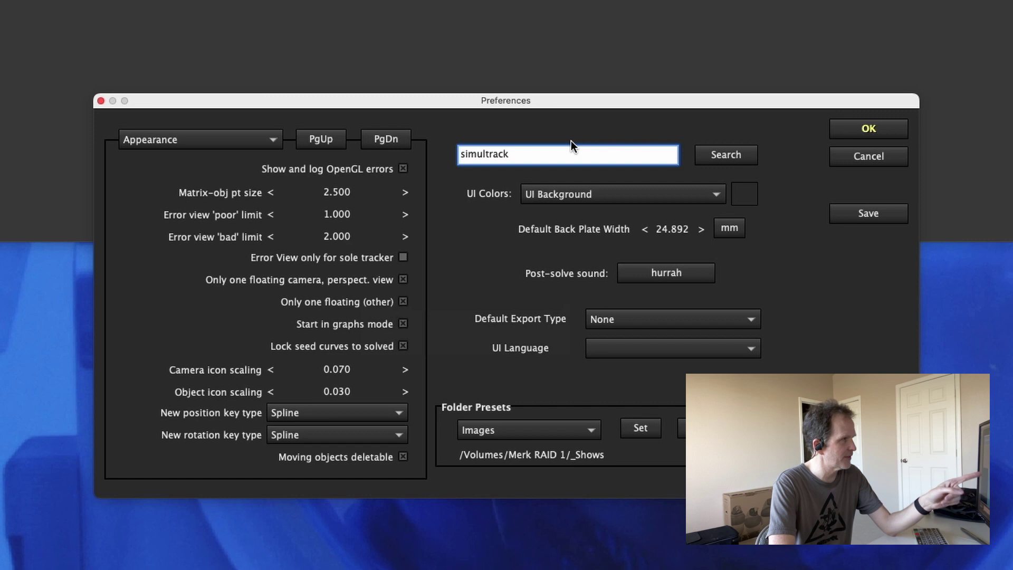
click(739, 154)
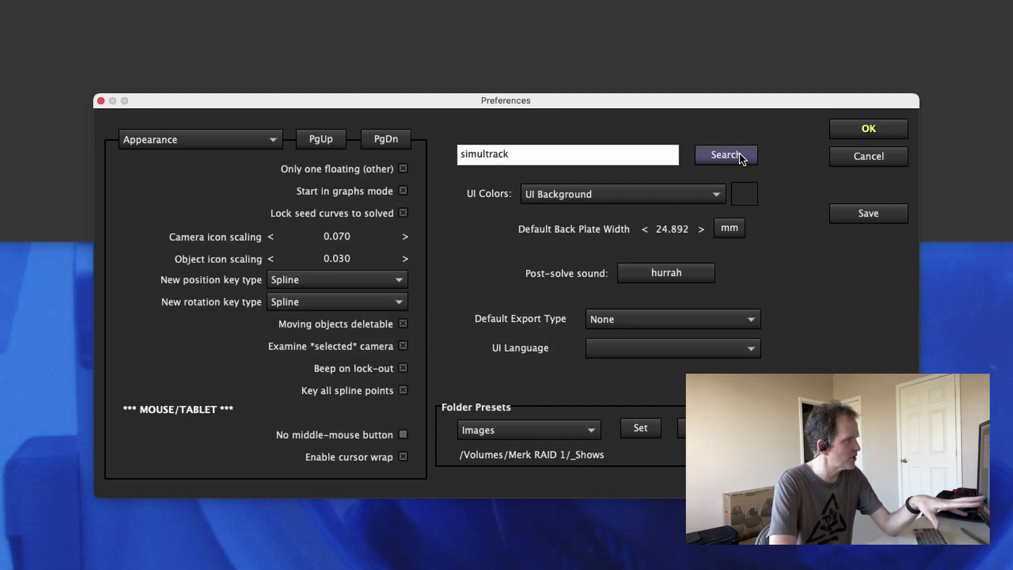
click(739, 154)
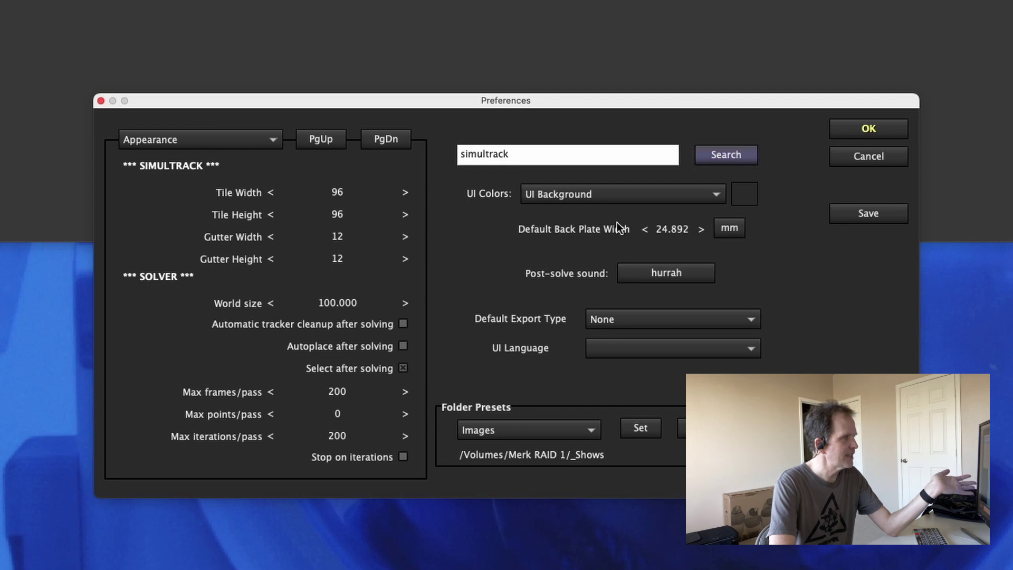
click(211, 144)
click(191, 159)
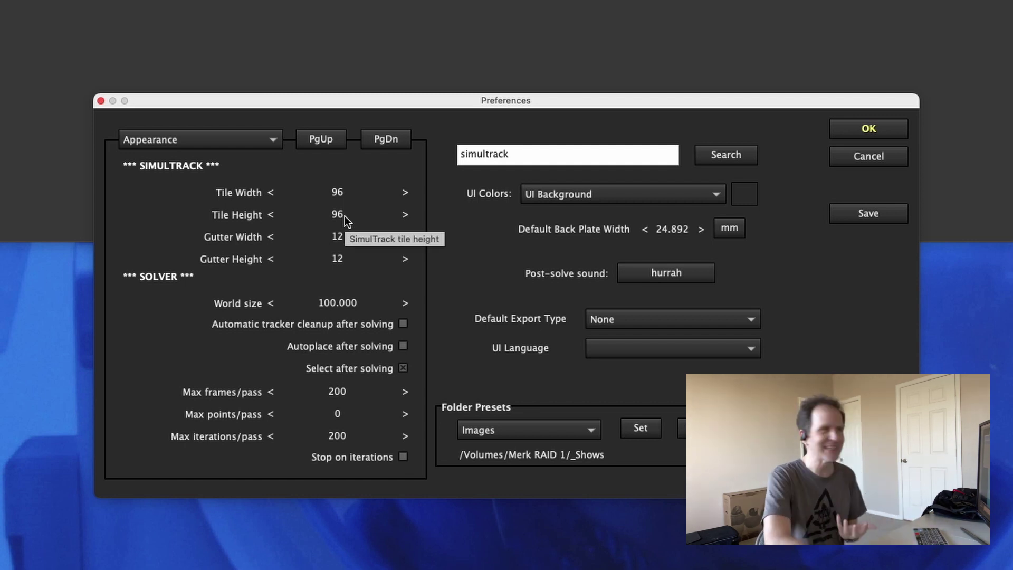
Change the SimulTrack Tile Width from 96 to 200 and apply the preferences.
double_click(339, 198)
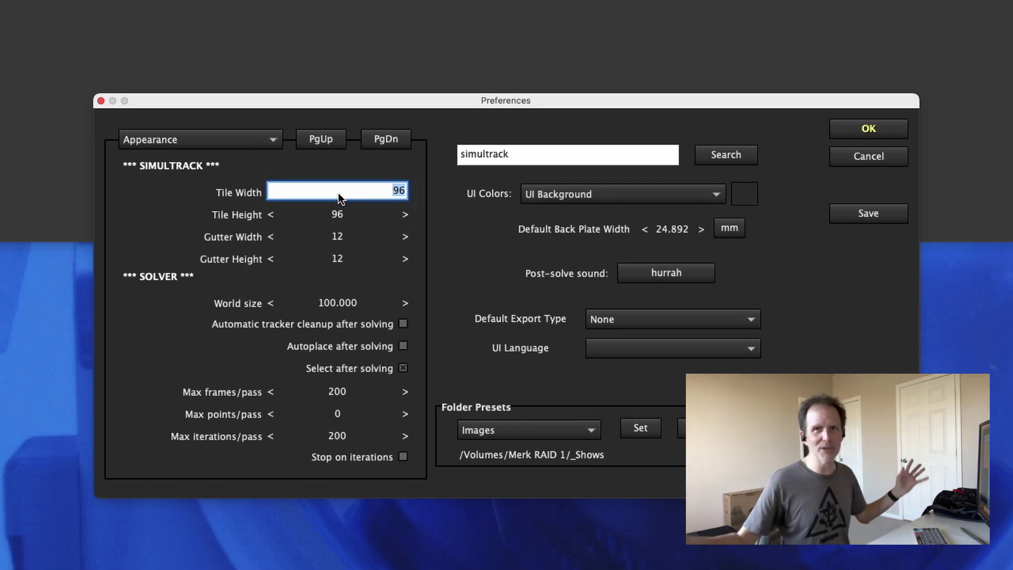
text(2)
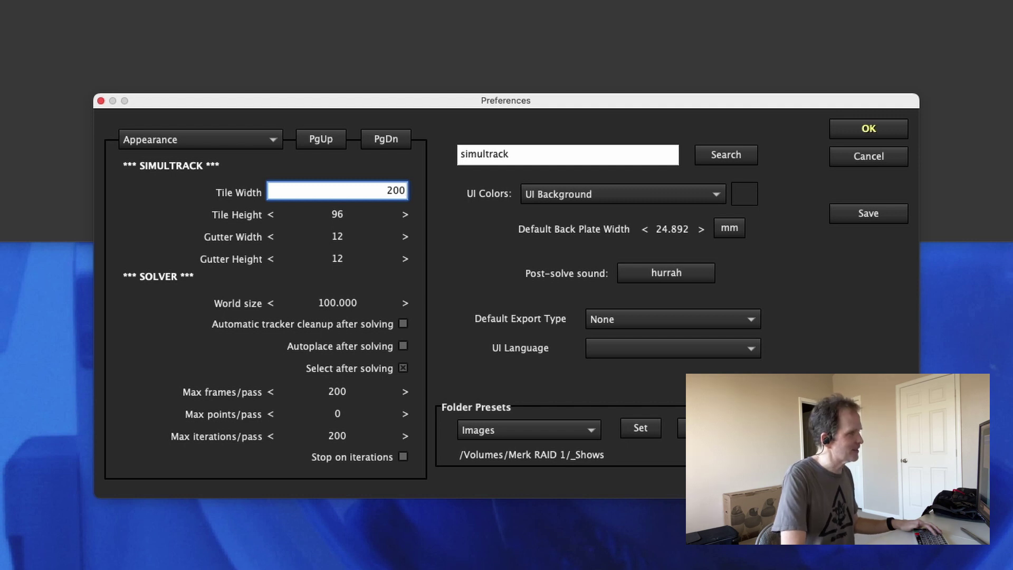
text(00)
key(Return)
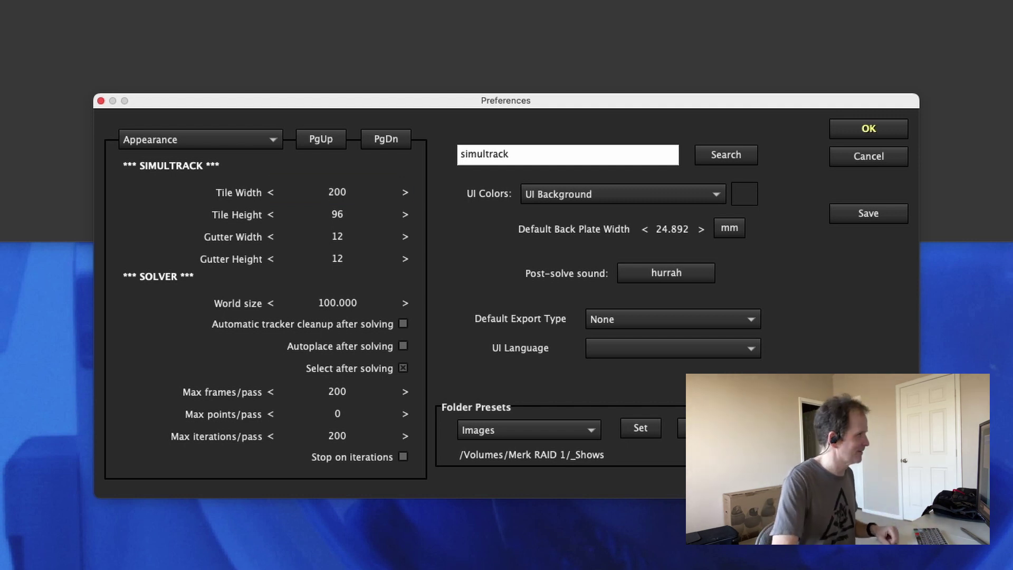
click(868, 129)
Close and reopen the floating SimulTrack window.
click(131, 21)
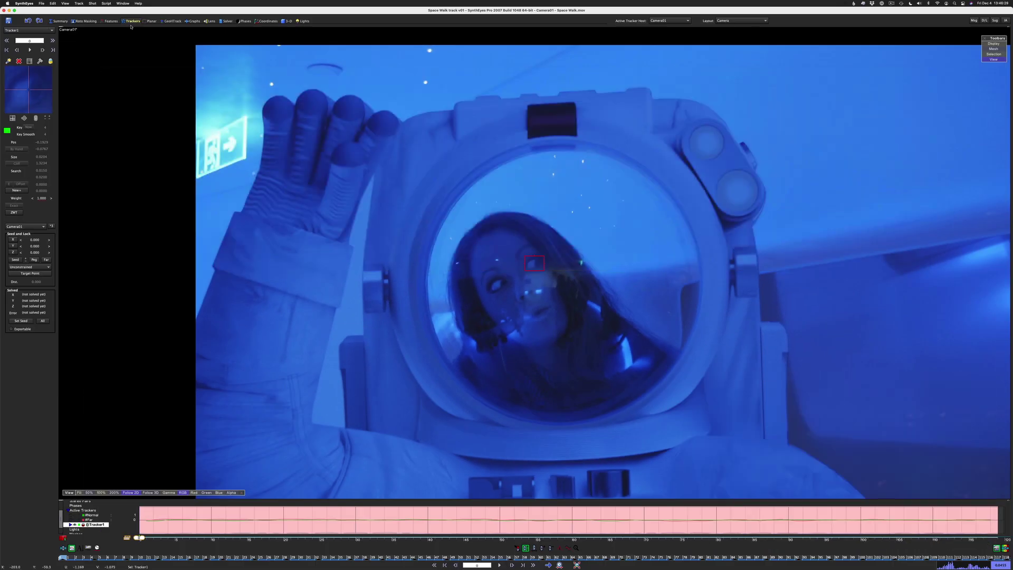
click(128, 2)
click(142, 211)
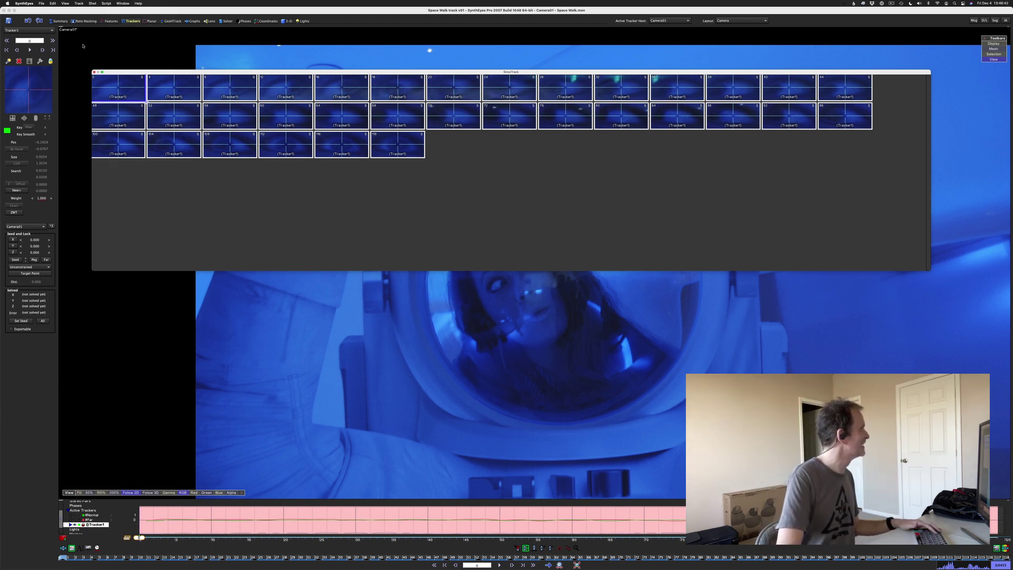
Set the SimulTrack Tile Height preference to 200, then close the SimulTrack window.
click(31, 3)
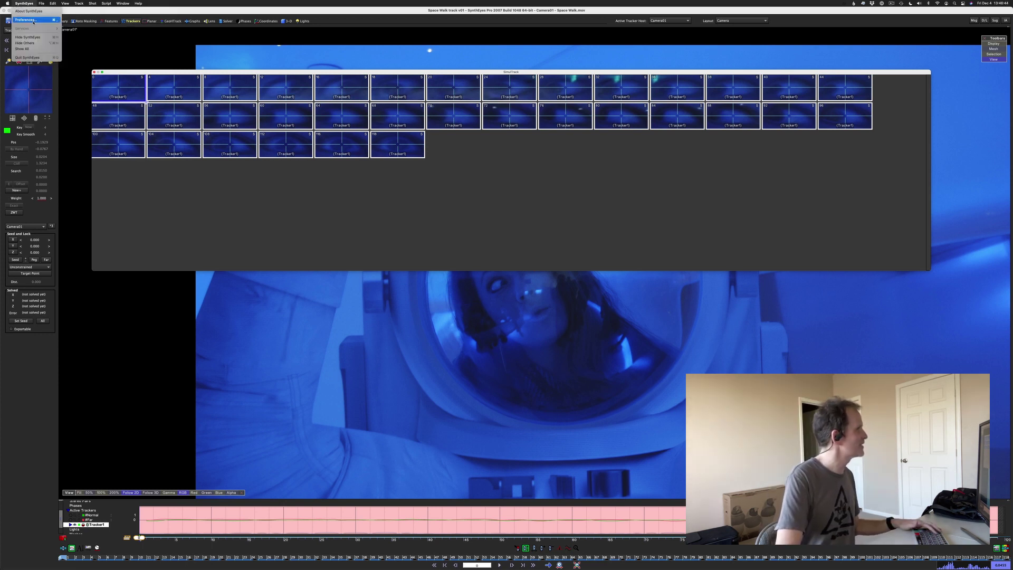
click(33, 21)
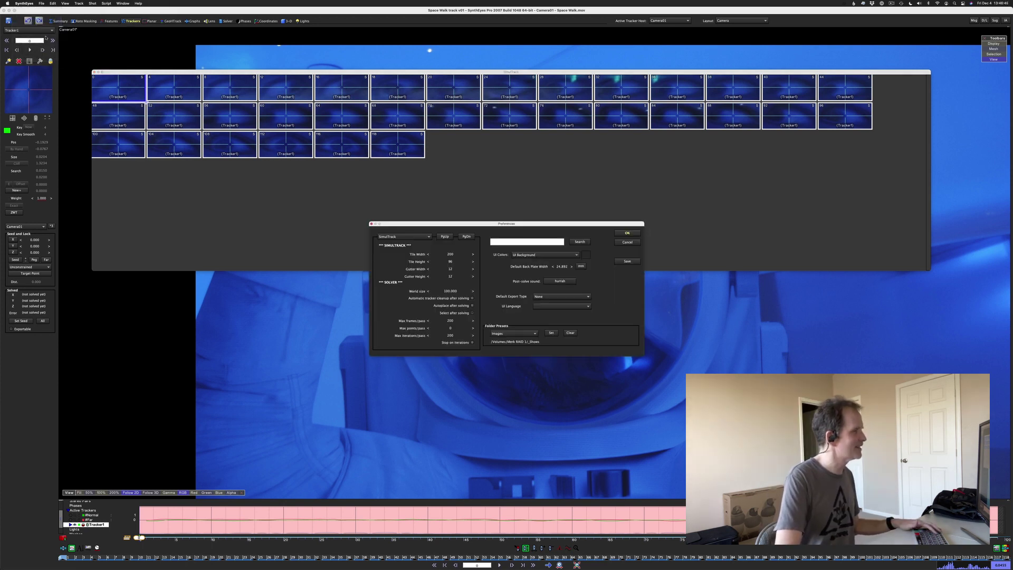
click(450, 261)
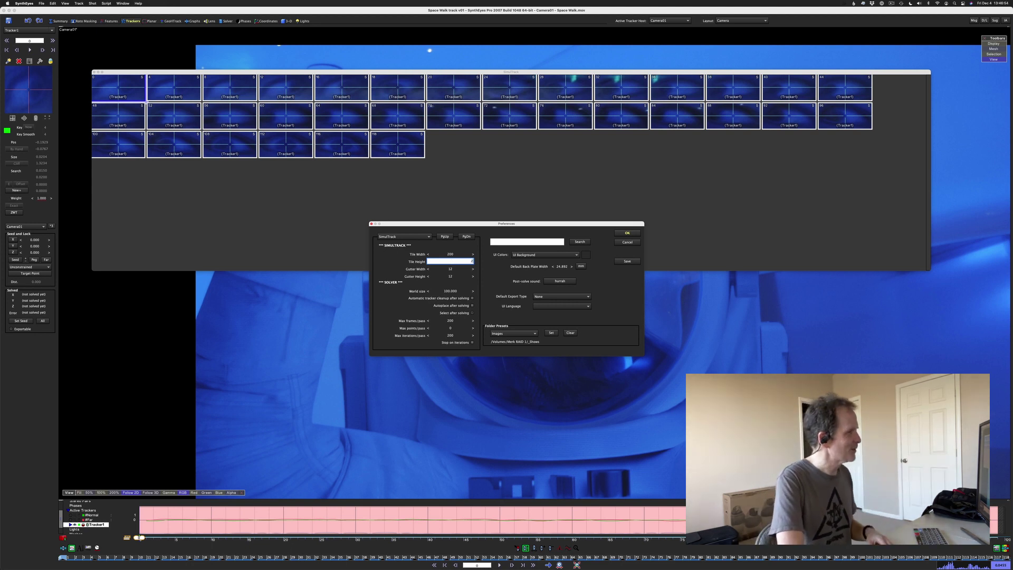
key(Return)
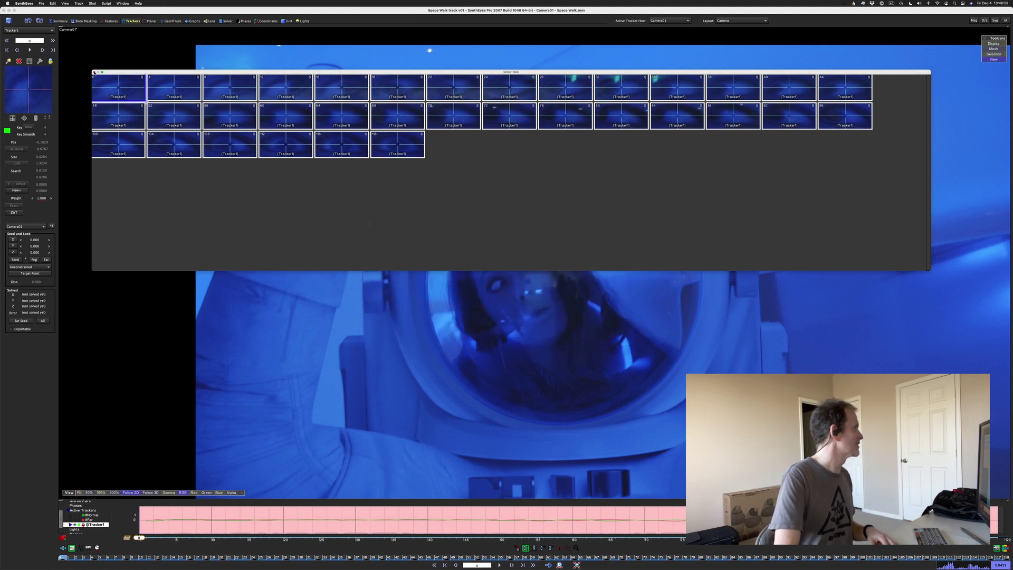
click(94, 72)
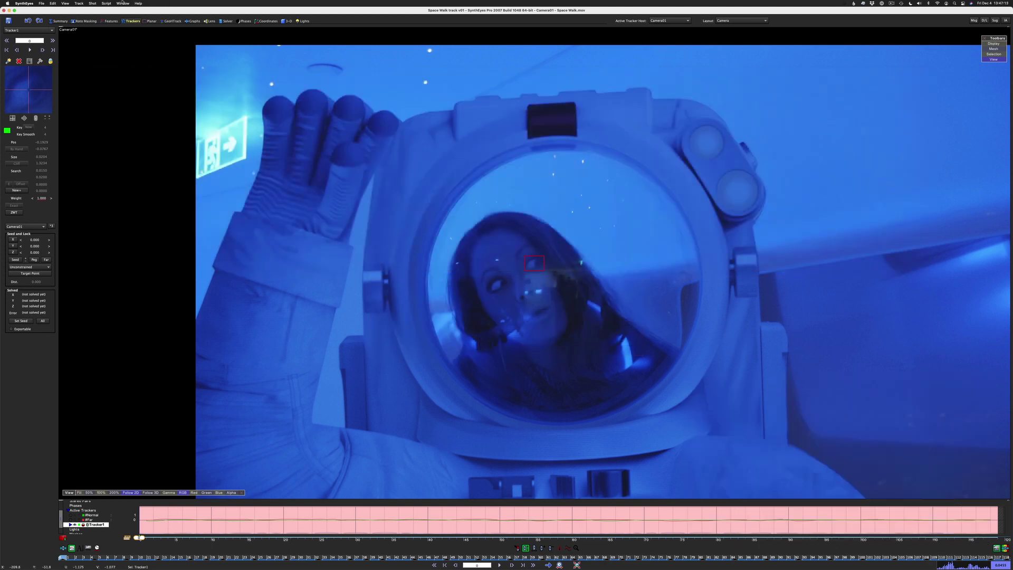
click(123, 4)
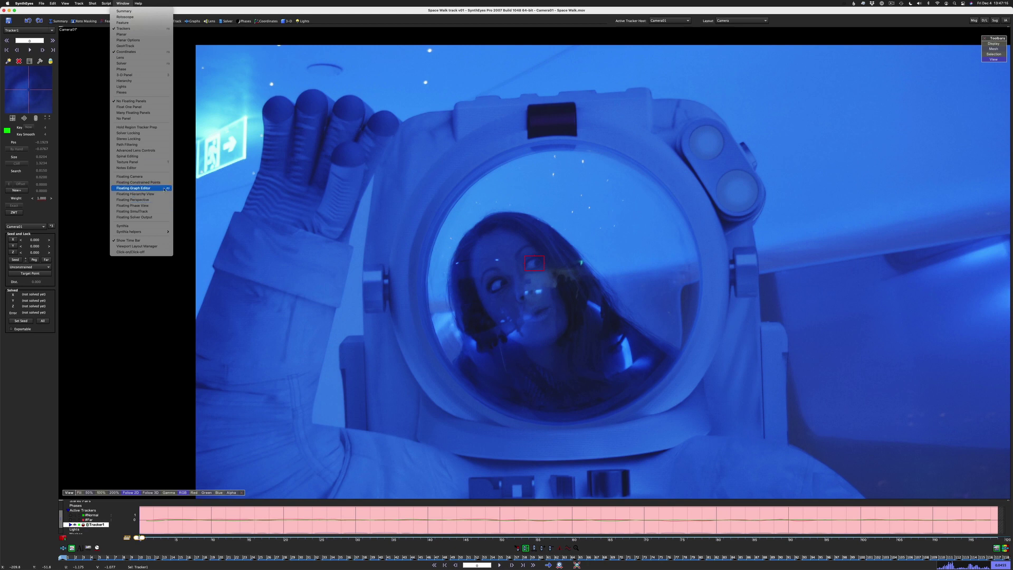
Reopen Floating SimulTrack, now showing larger 200×200 Tracker1 tiles in three rows.
click(162, 211)
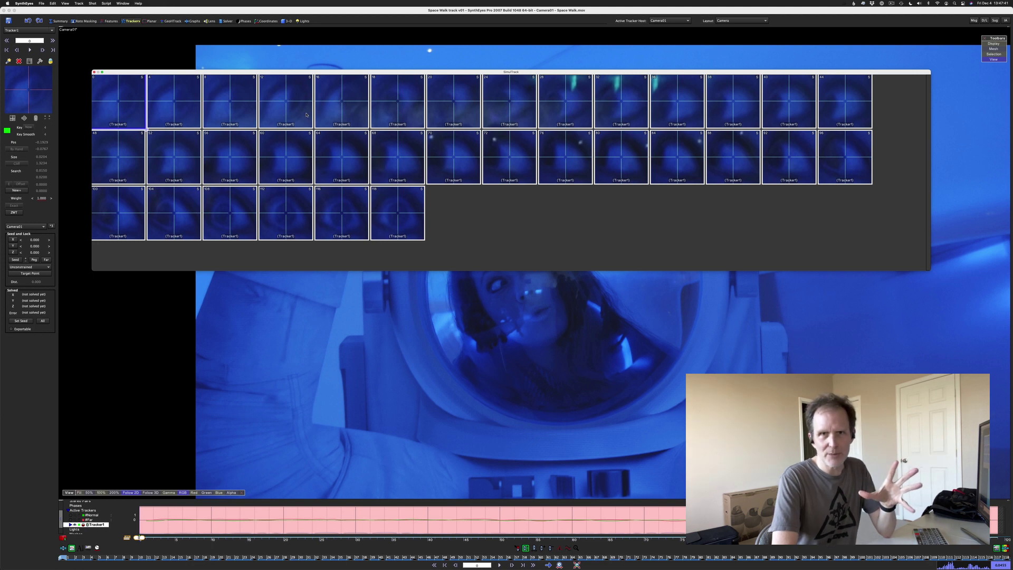
Move the SimulTrack window aside, pan the camera image down-left, then settle the window back left and down.
drag(279, 70, 406, 30)
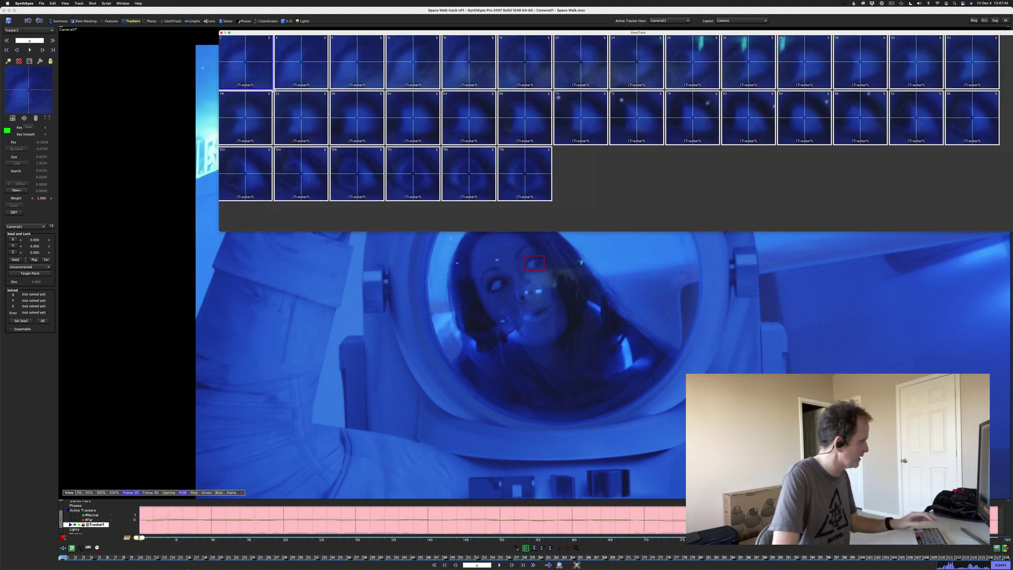
click(56, 535)
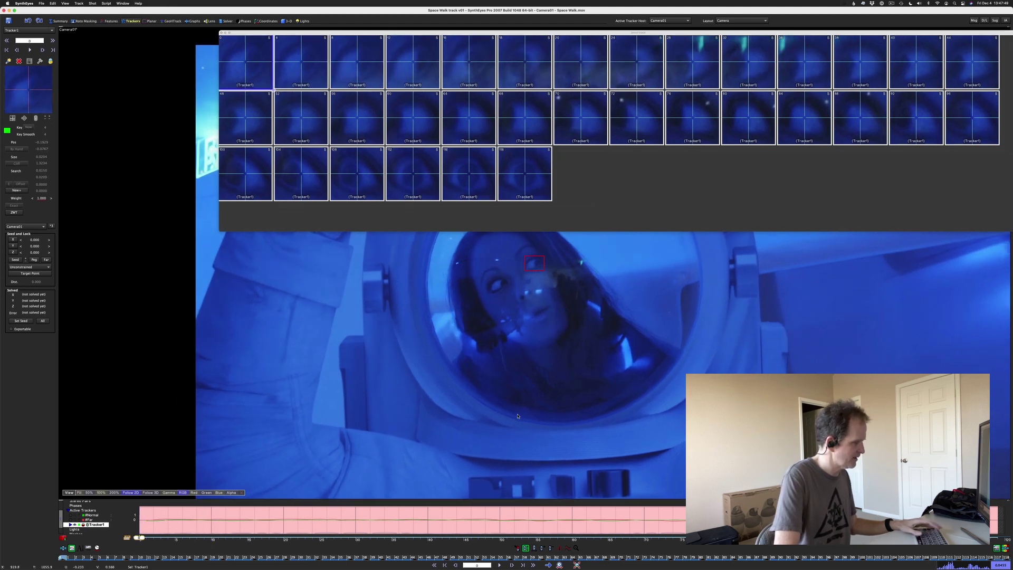
middle_drag(517, 416, 440, 487)
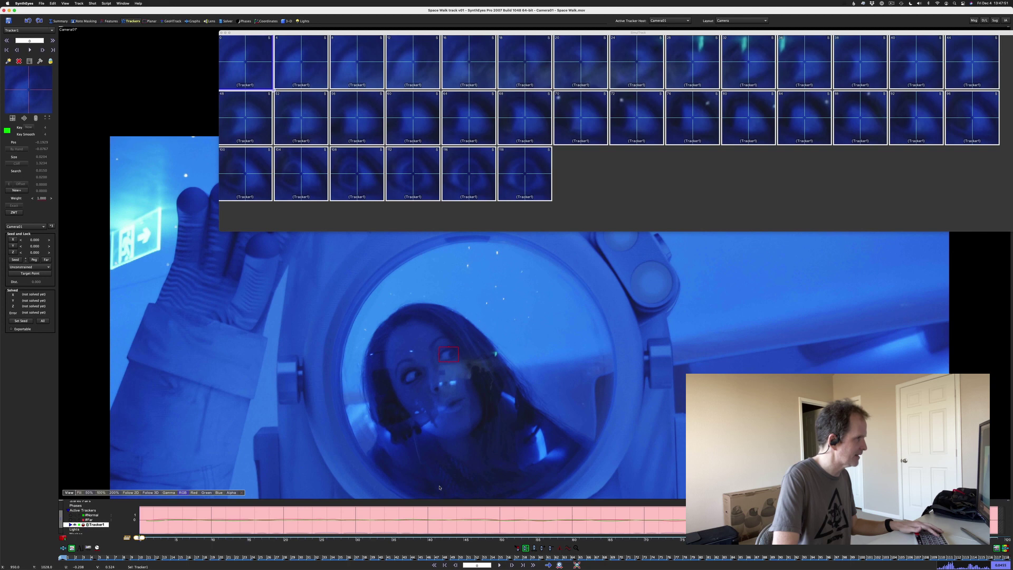
drag(227, 32, 91, 52)
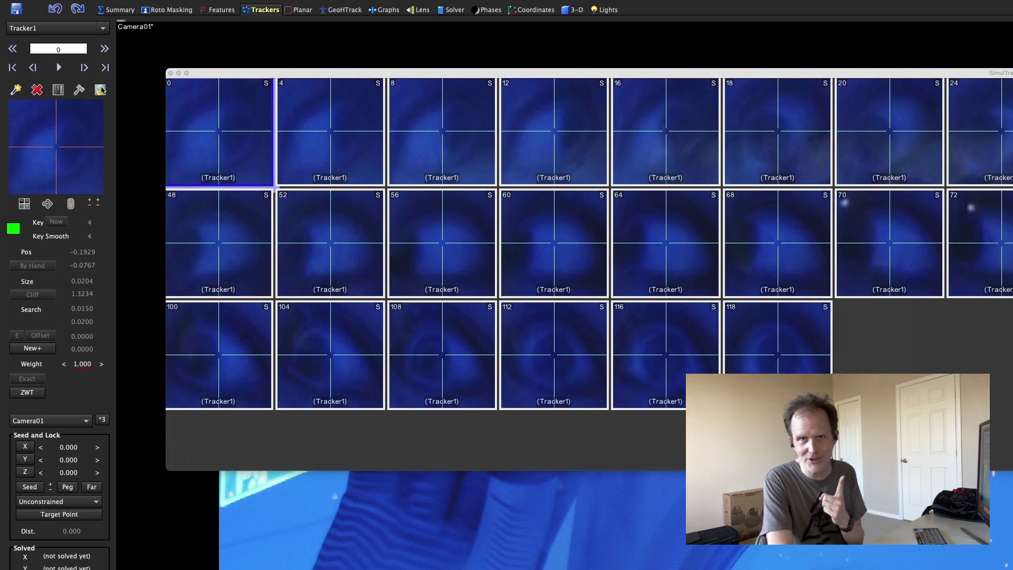
Select Tracker1 via its SimulTrack tile and give the SimulTrack window focus.
click(101, 90)
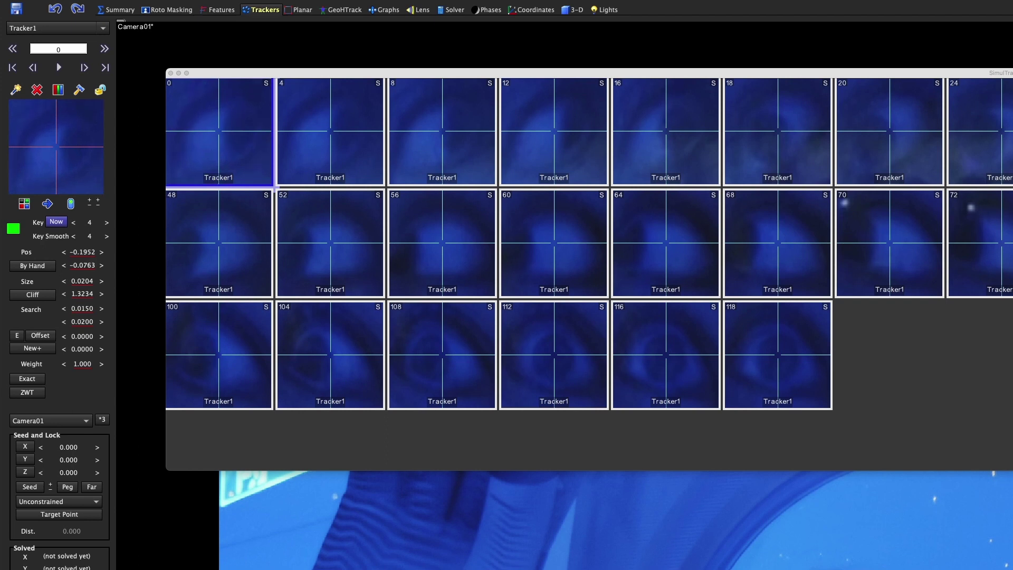
click(214, 163)
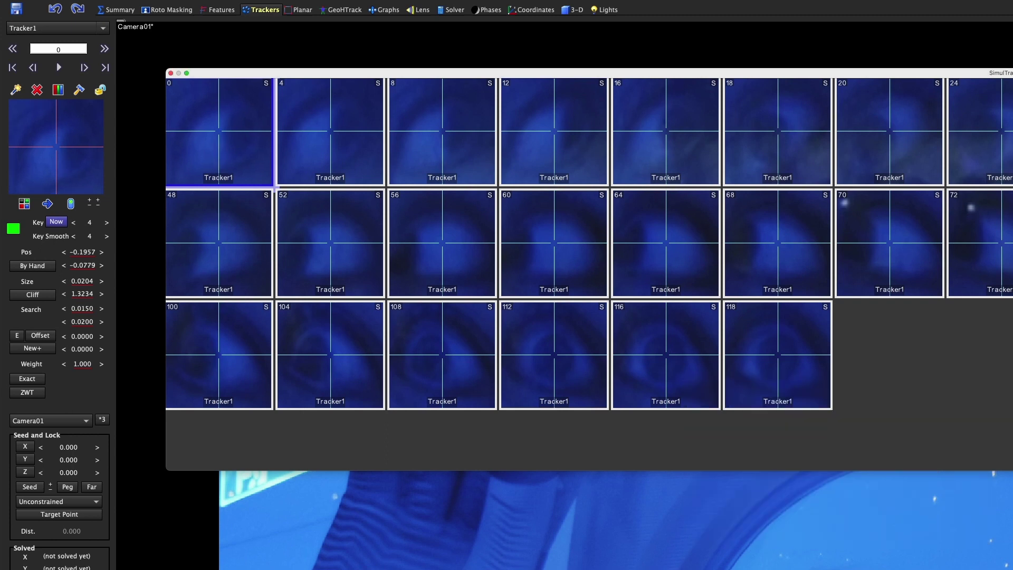
Nudge Tracker1 a few pixels down and left inside its frame 0 tile.
drag(214, 162, 213, 166)
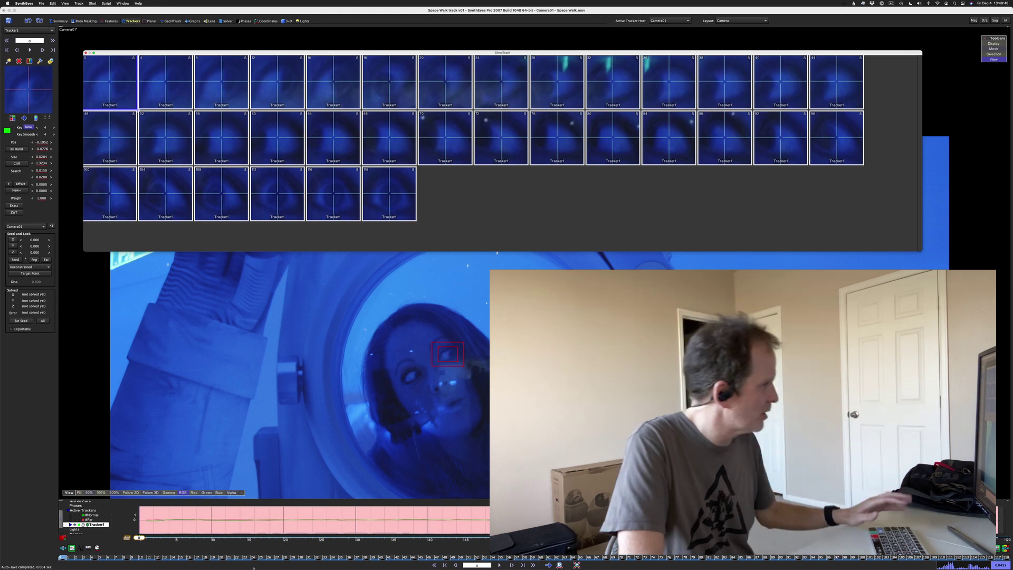
Play through the shot twice, jump back to frame 0, and play forward again to re-track Tracker1.
click(56, 560)
key(space)
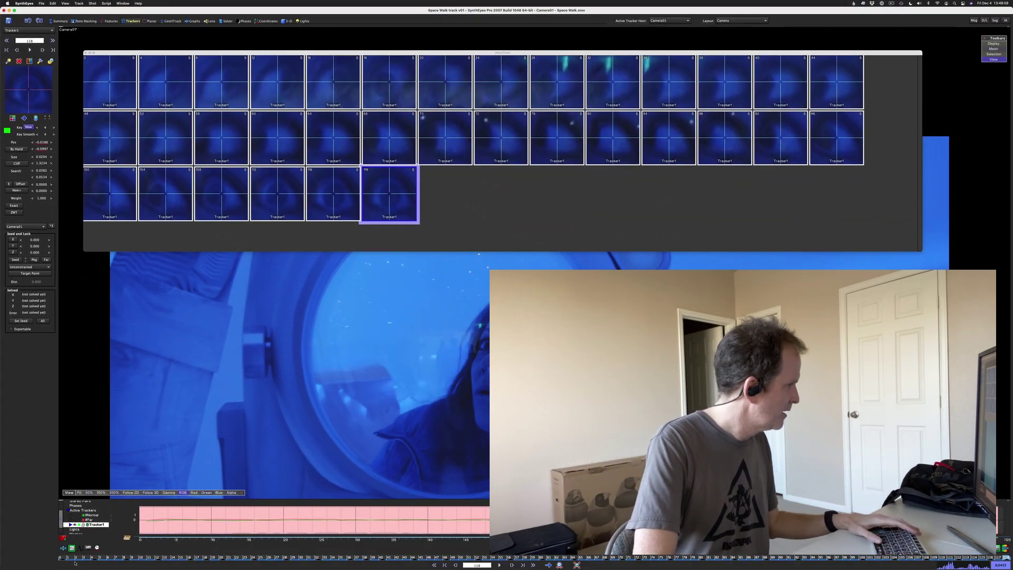
key(space)
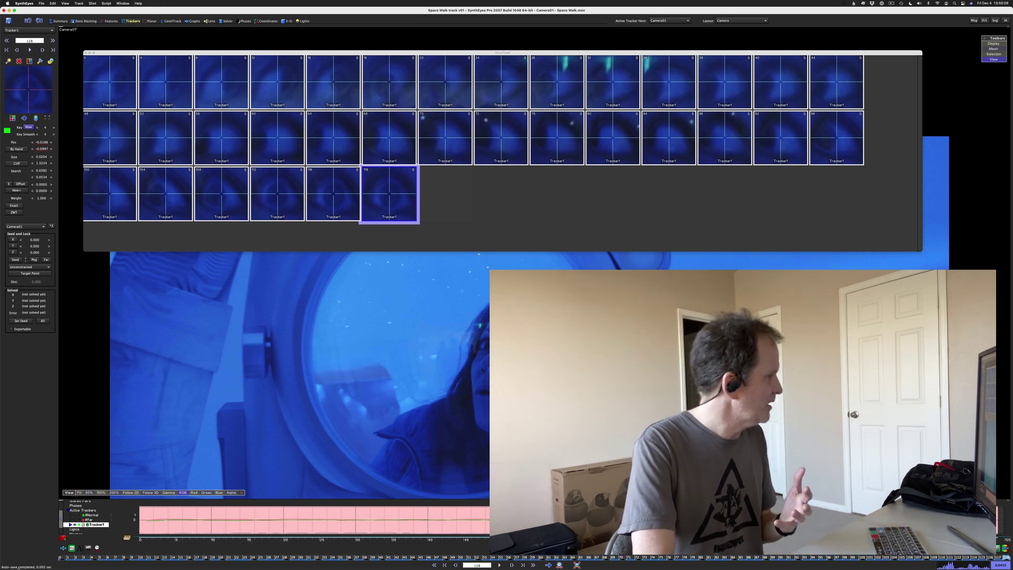
key(Home)
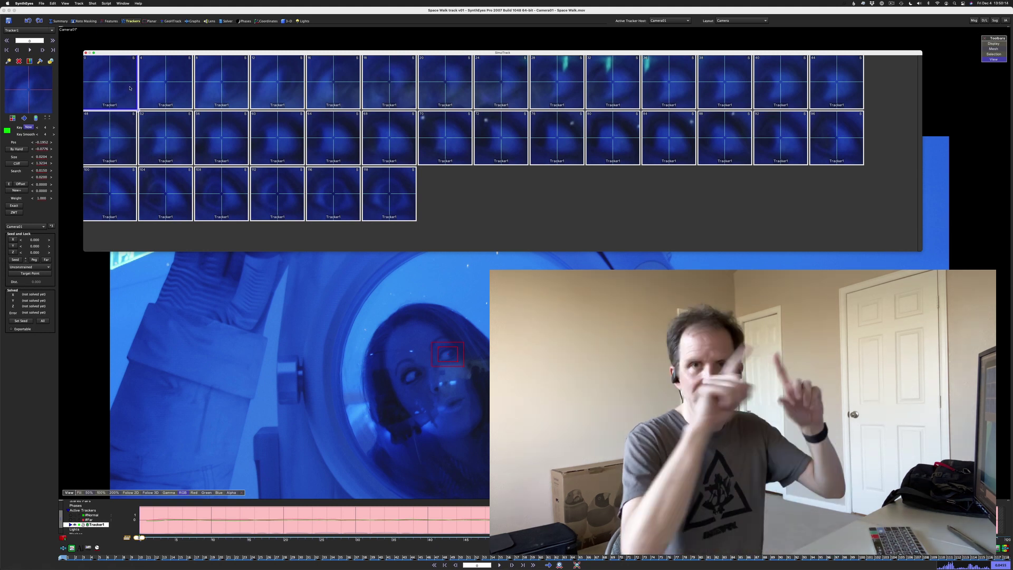
key(space)
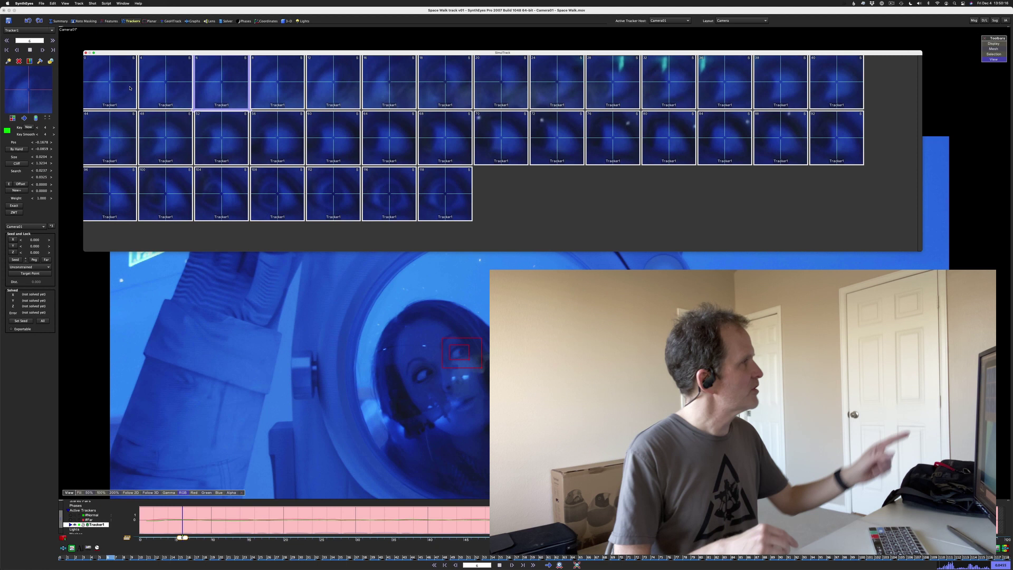